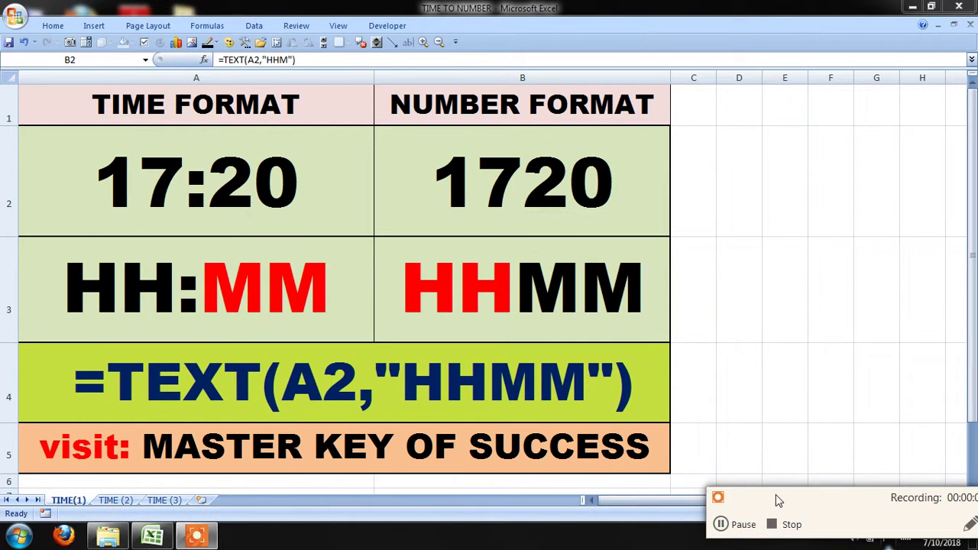
Clear B2 and re-enter =TEXT(A2,"HHMM") so it returns 1720 for 17:20.
{"action": "left_click_drag", "start_coordinate": [775, 495], "coordinate": [740, 501]}
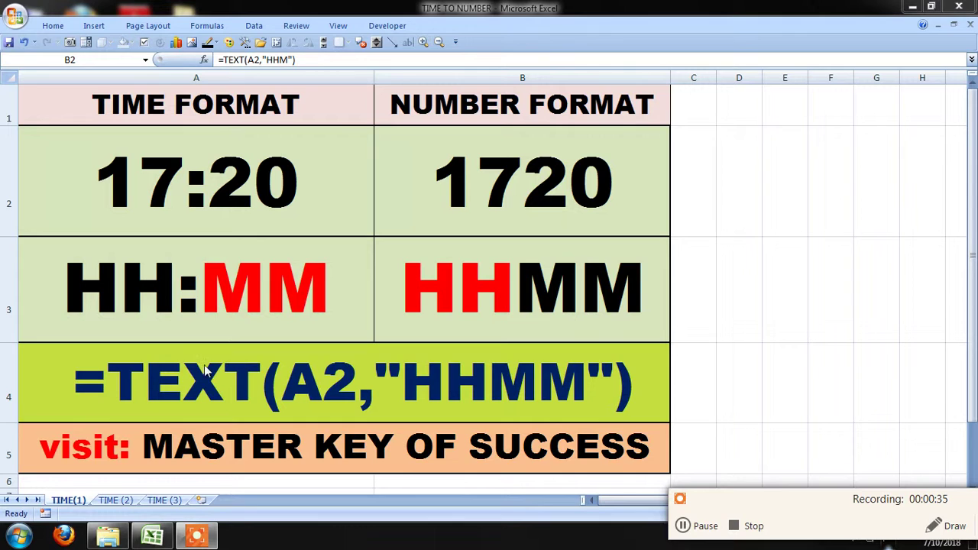
{"action": "left_click", "coordinate": [556, 176]}
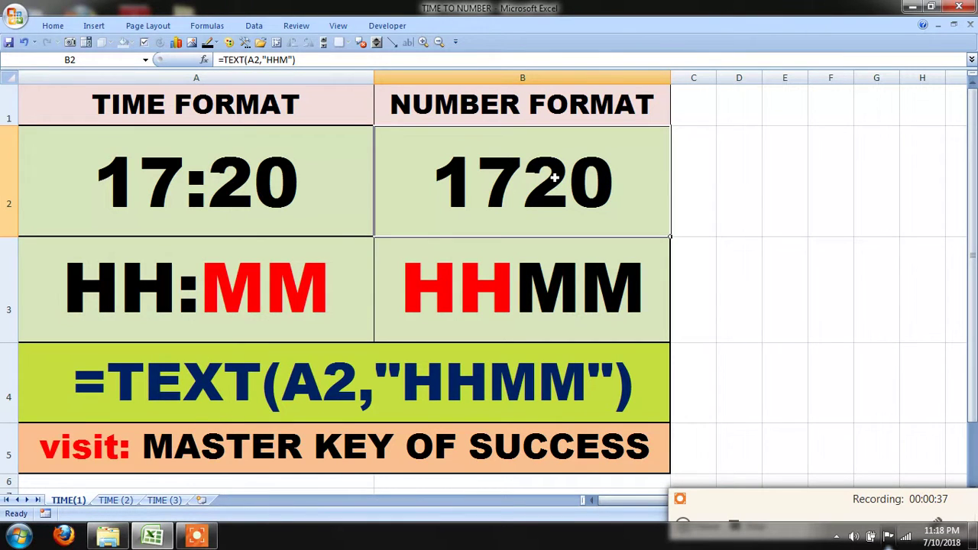
{"action": "key", "text": "Delete"}
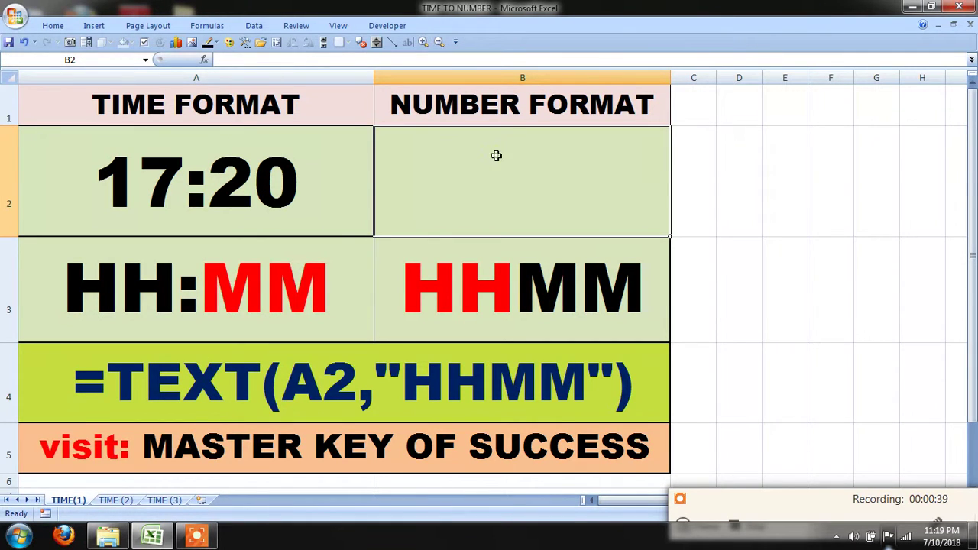
{"action": "left_click", "coordinate": [699, 200]}
{"action": "left_click", "coordinate": [594, 189]}
{"action": "type", "text": "="}
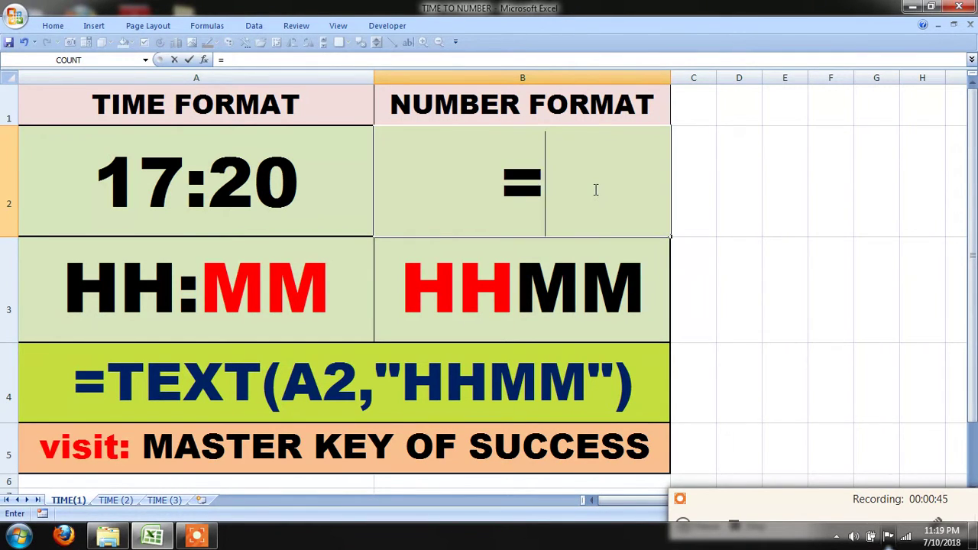
{"action": "type", "text": "TE"}
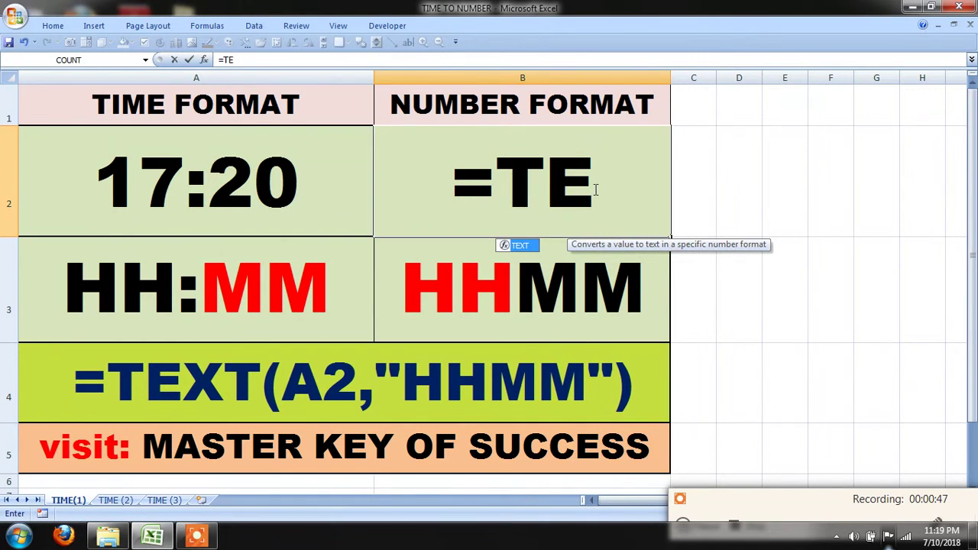
{"action": "type", "text": "XT"}
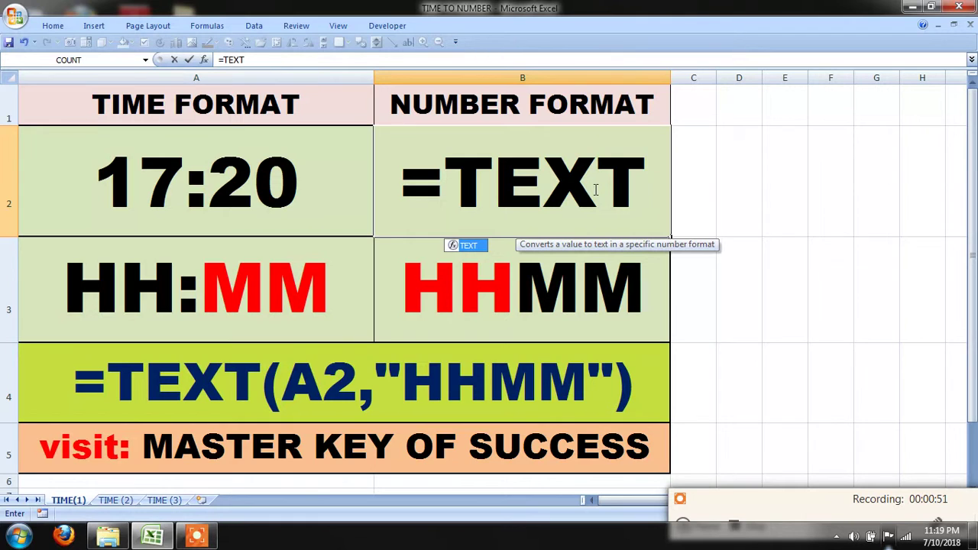
{"action": "type", "text": "("}
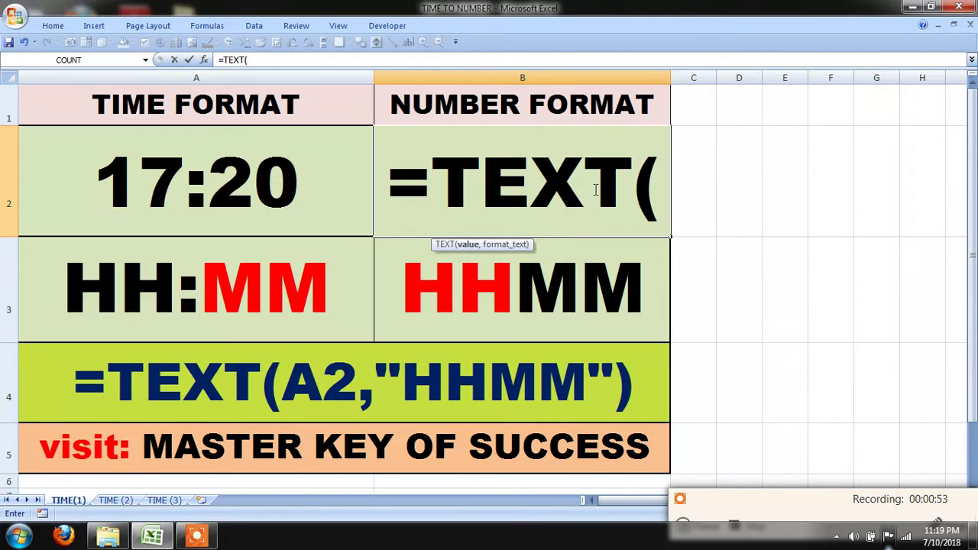
{"action": "left_click", "coordinate": [290, 187]}
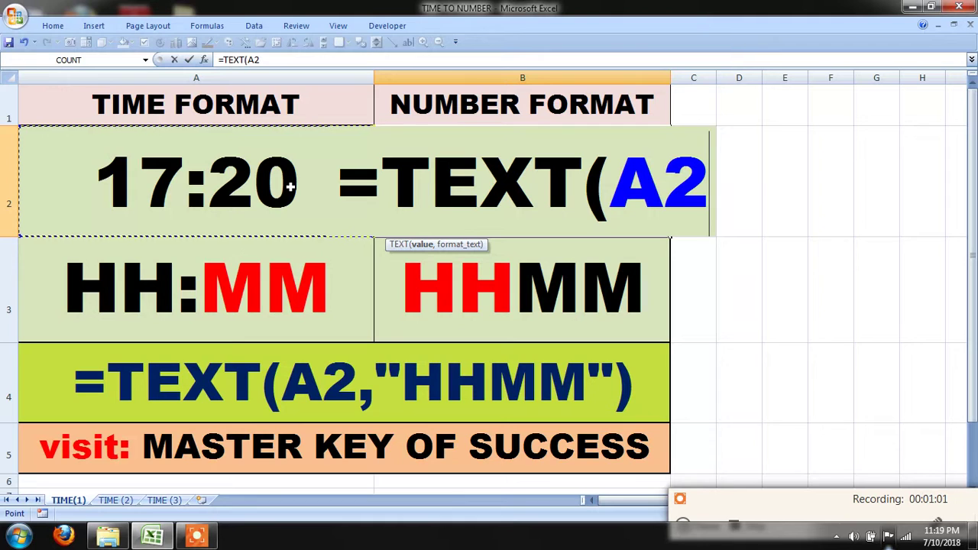
{"action": "type", "text": ","}
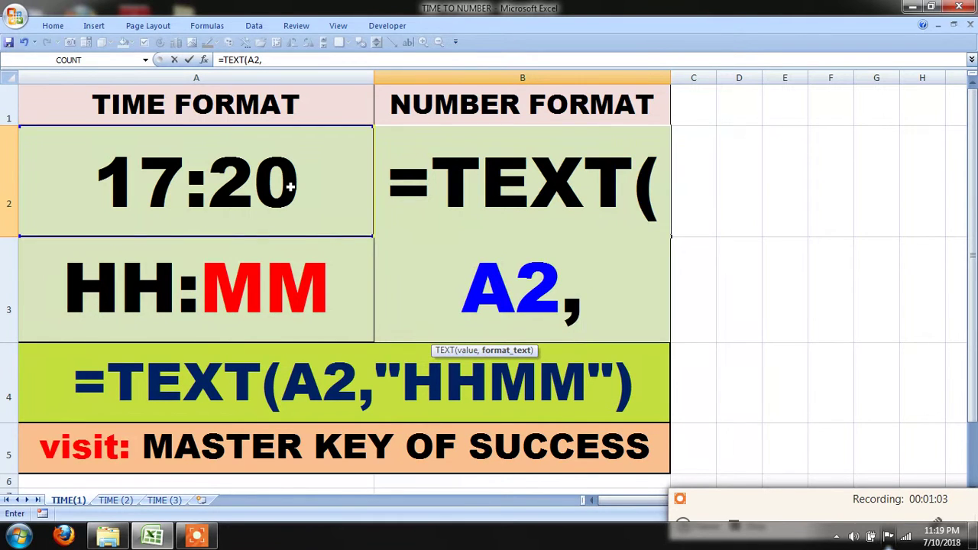
{"action": "type", "text": "\""}
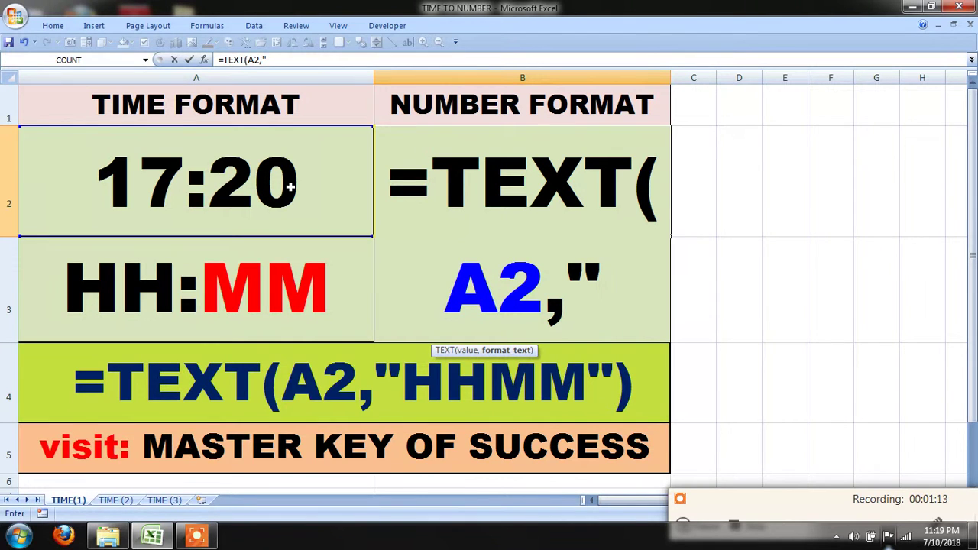
{"action": "type", "text": "H"}
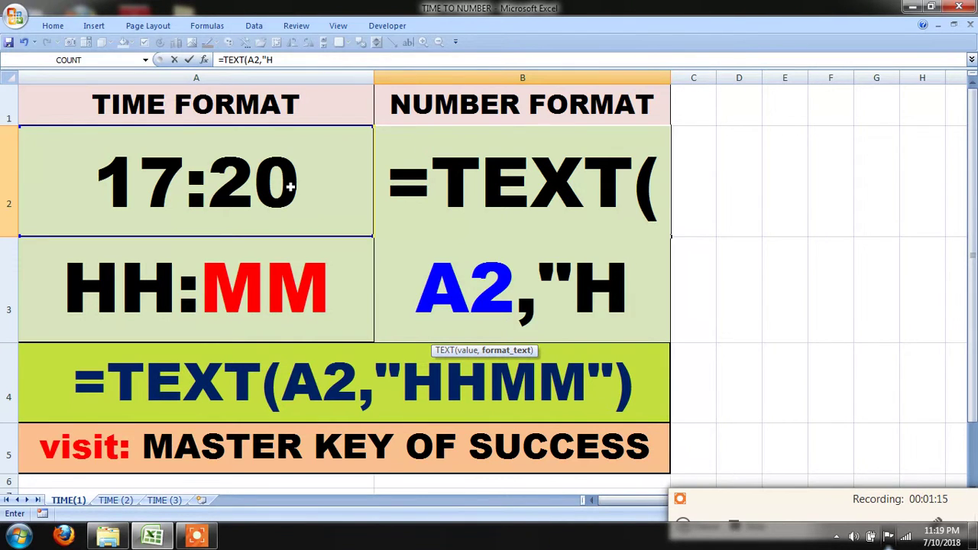
{"action": "type", "text": "H"}
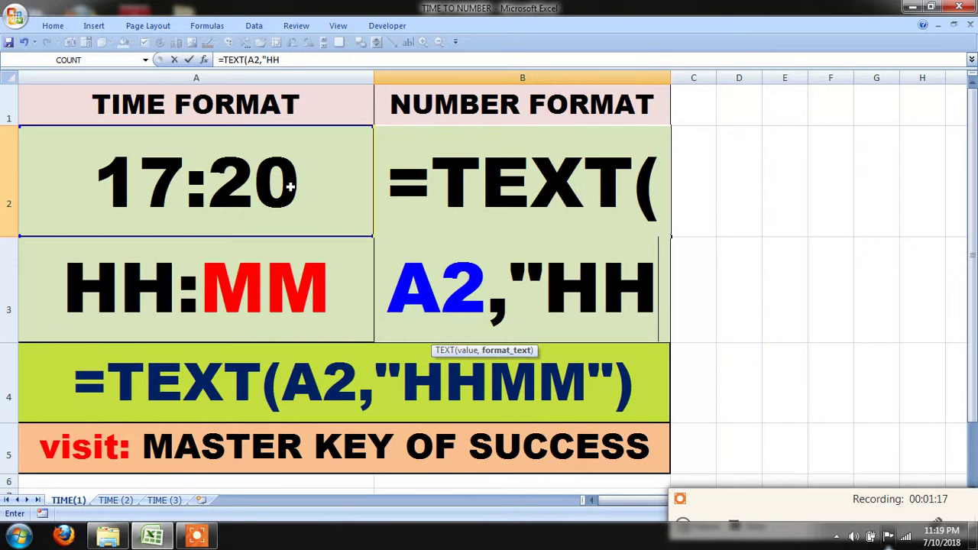
{"action": "type", "text": "MM"}
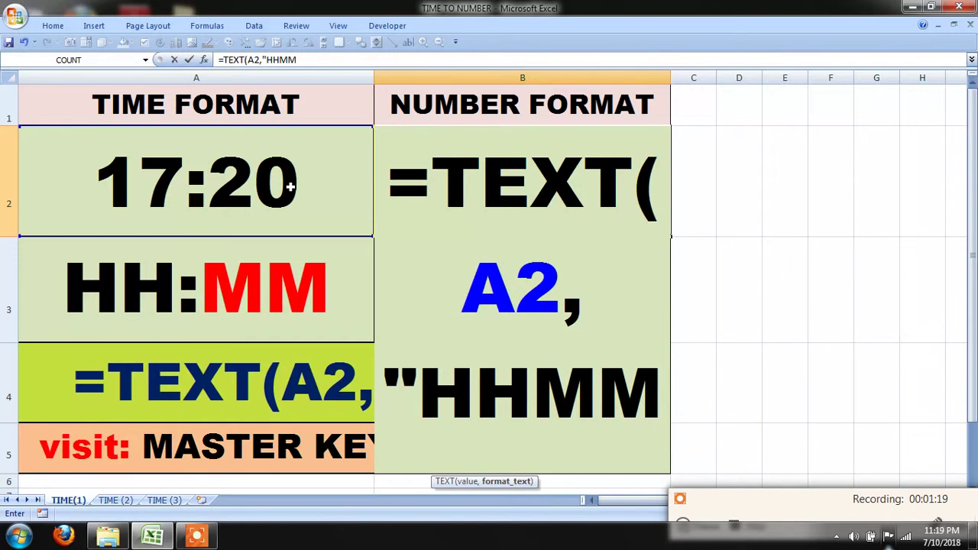
{"action": "type", "text": "\""}
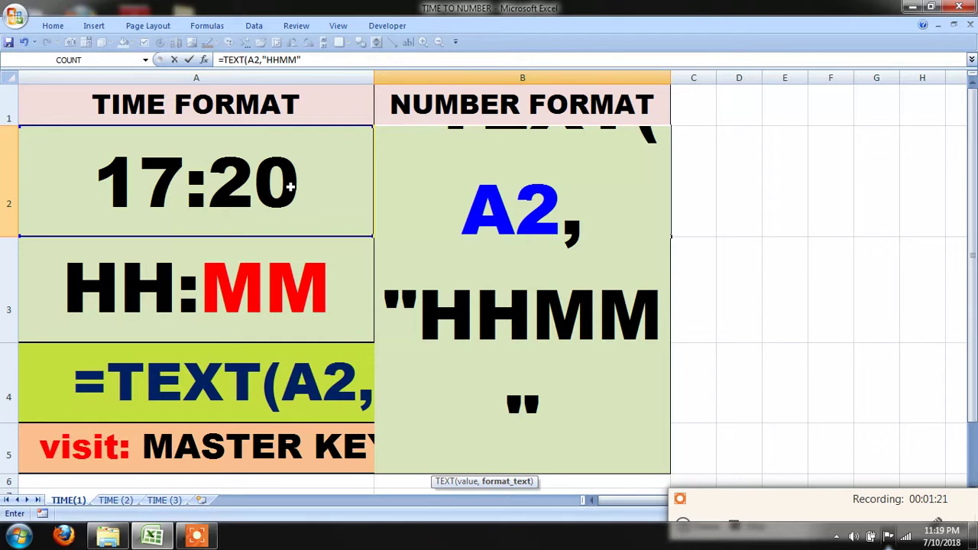
{"action": "type", "text": ")"}
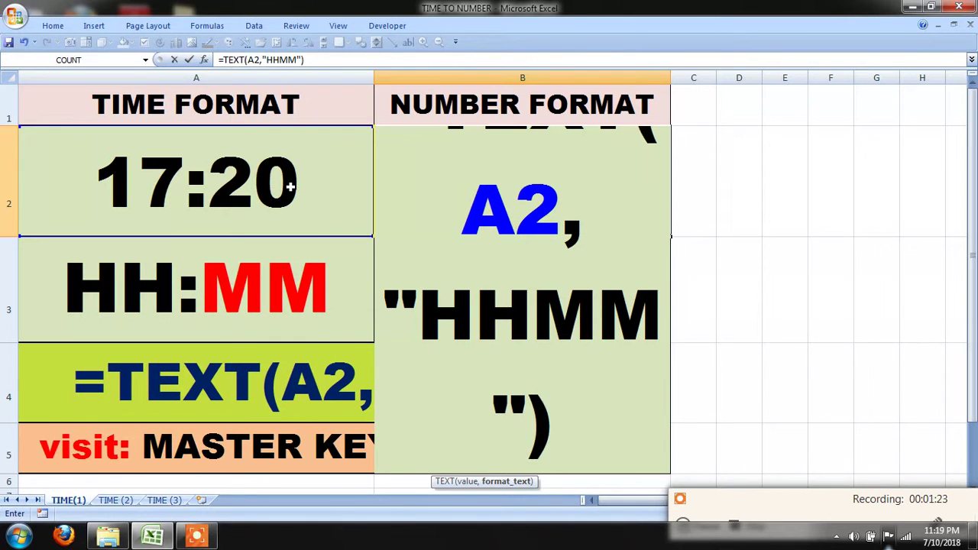
{"action": "key", "text": "Return"}
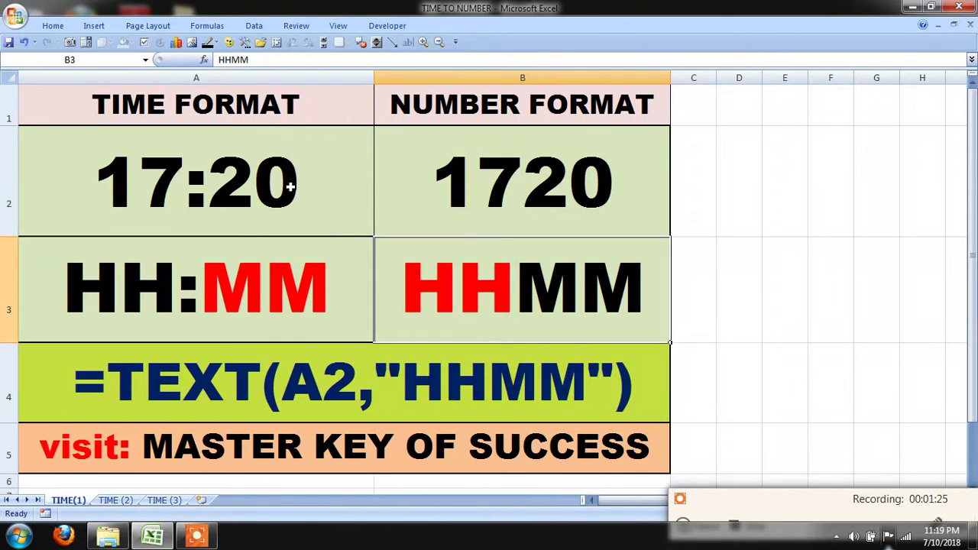
{"action": "left_click", "coordinate": [733, 498]}
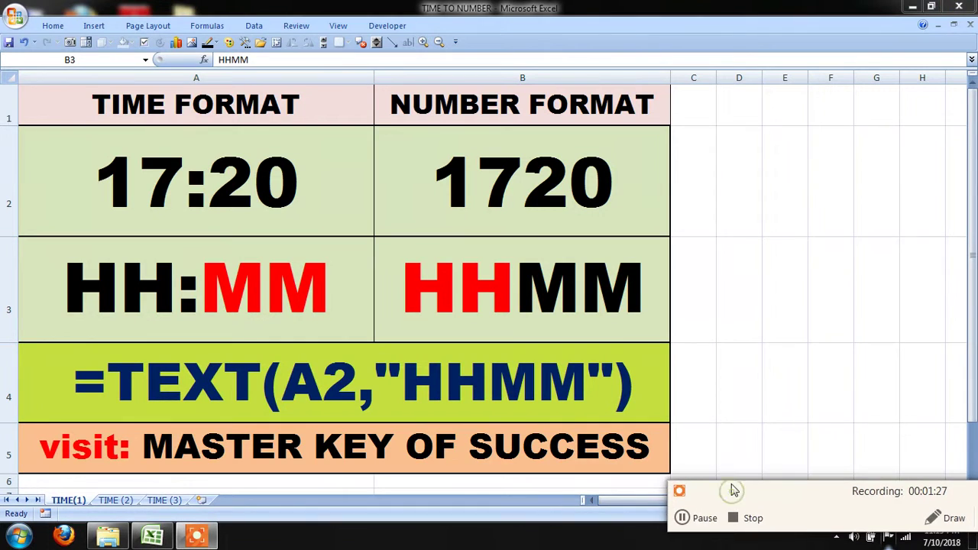
{"action": "left_click", "coordinate": [713, 520]}
{"action": "left_click", "coordinate": [691, 518]}
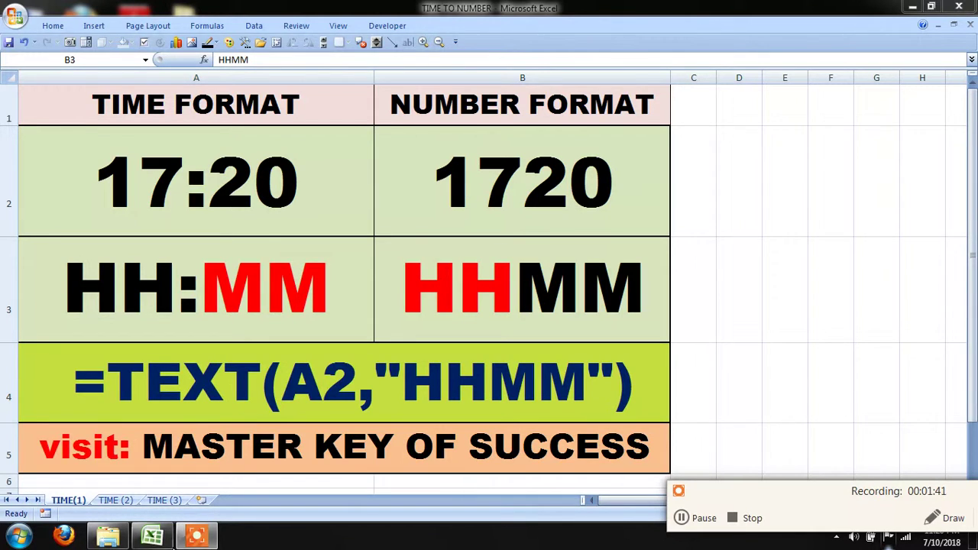
{"action": "left_click", "coordinate": [109, 501]}
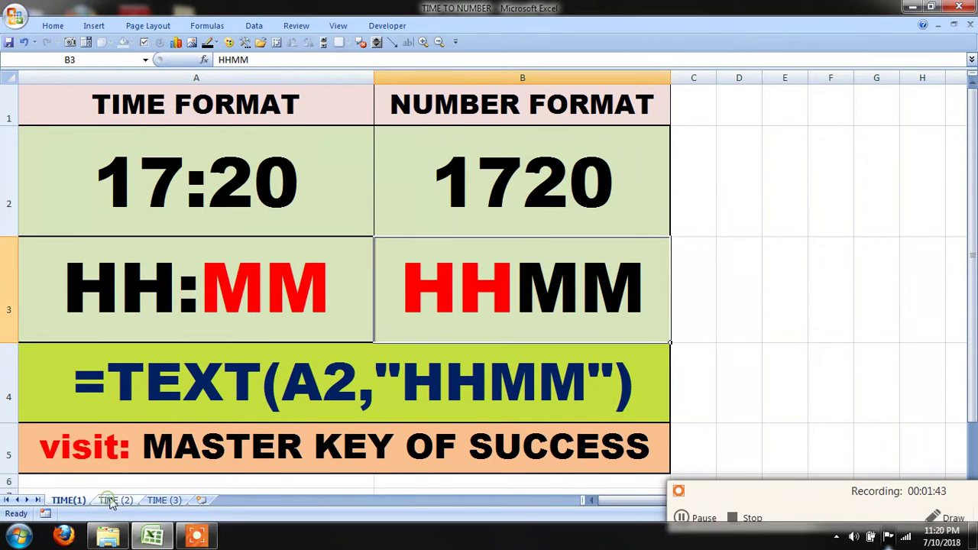
On TIME (2), review A4's sample formula, A2's 17:20:00 time and B2's =TEXT(A2,"HHMMSS") result 172000.
{"action": "left_click", "coordinate": [109, 501]}
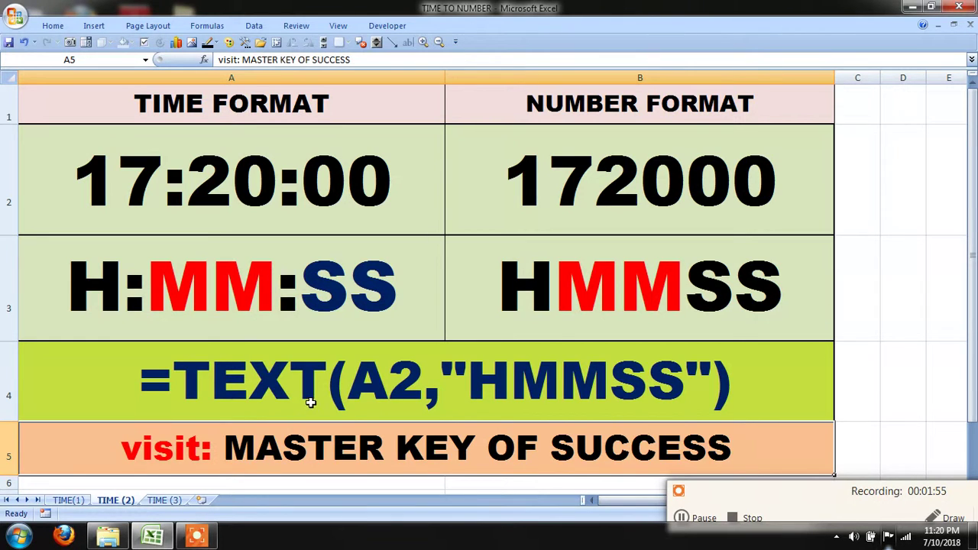
{"action": "left_click", "coordinate": [159, 392]}
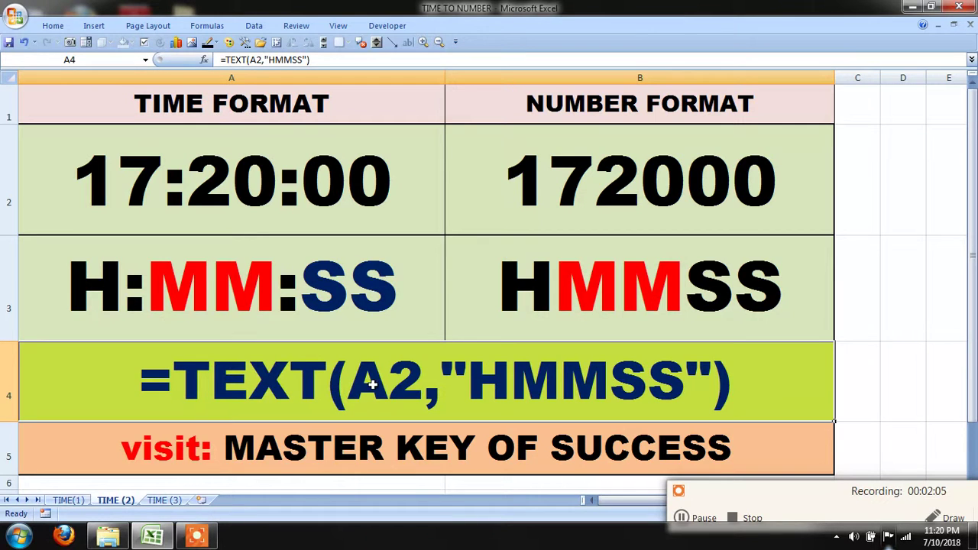
{"action": "left_click", "coordinate": [237, 195]}
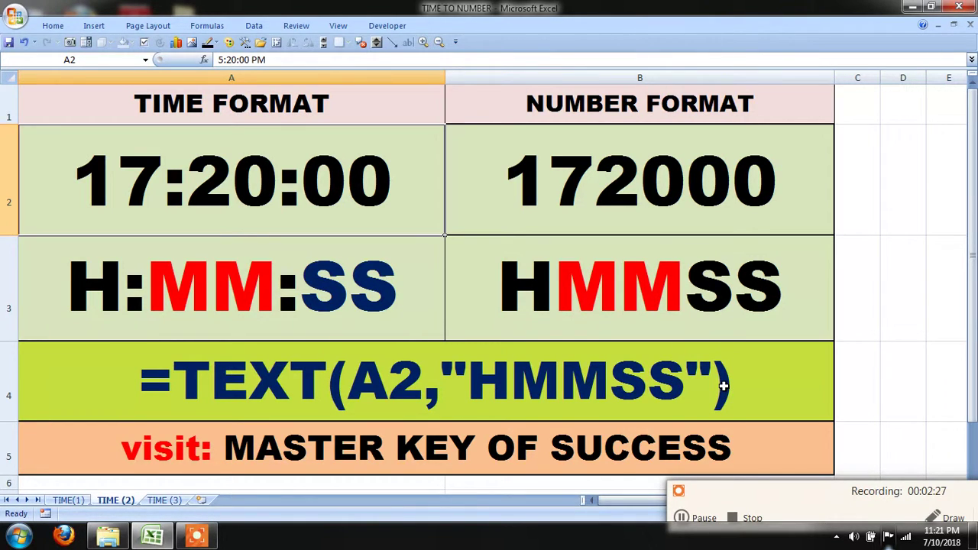
{"action": "left_click", "coordinate": [634, 187]}
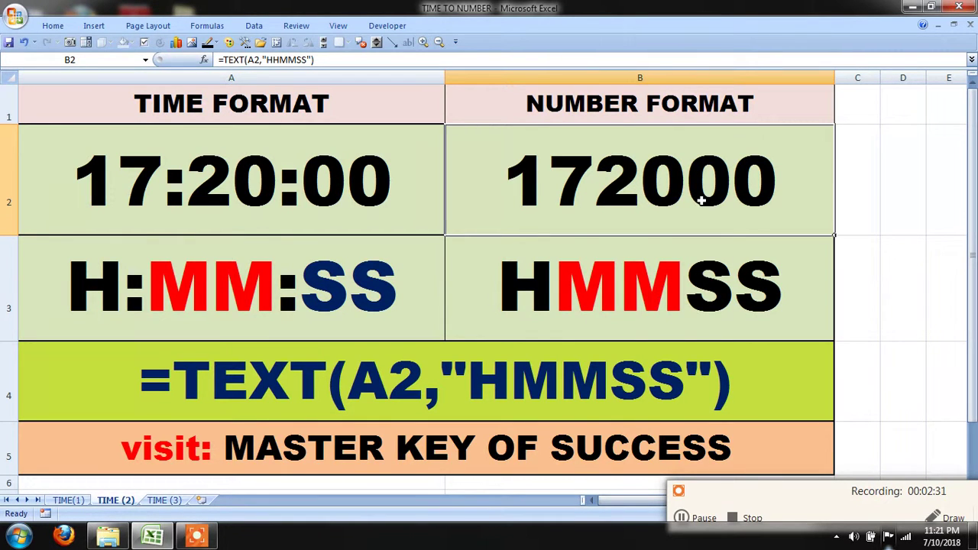
{"action": "left_click", "coordinate": [172, 499]}
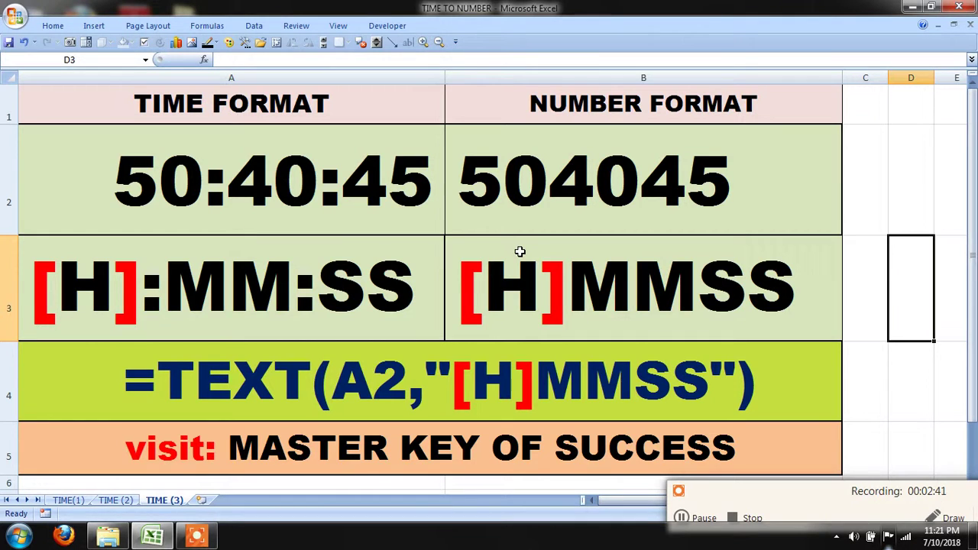
{"action": "left_click", "coordinate": [236, 307]}
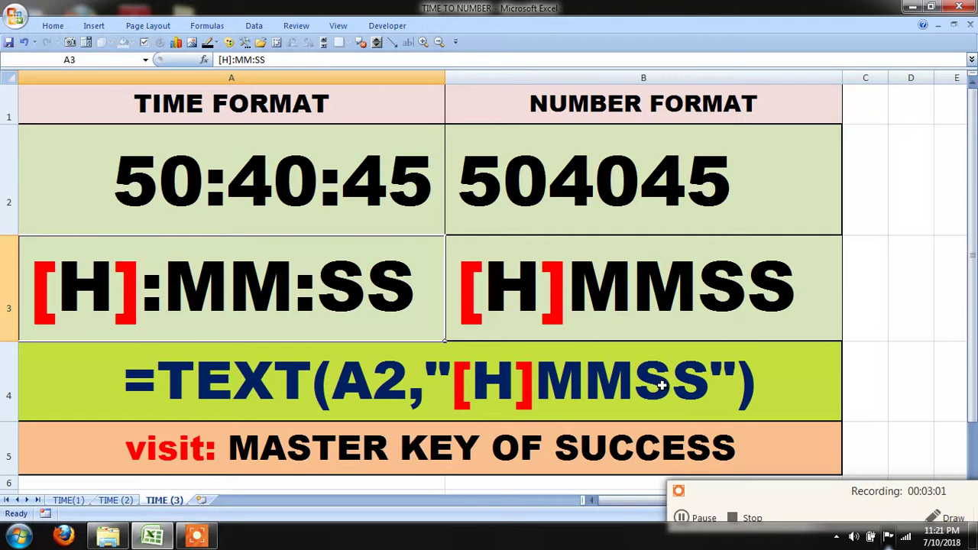
{"action": "left_click", "coordinate": [552, 382]}
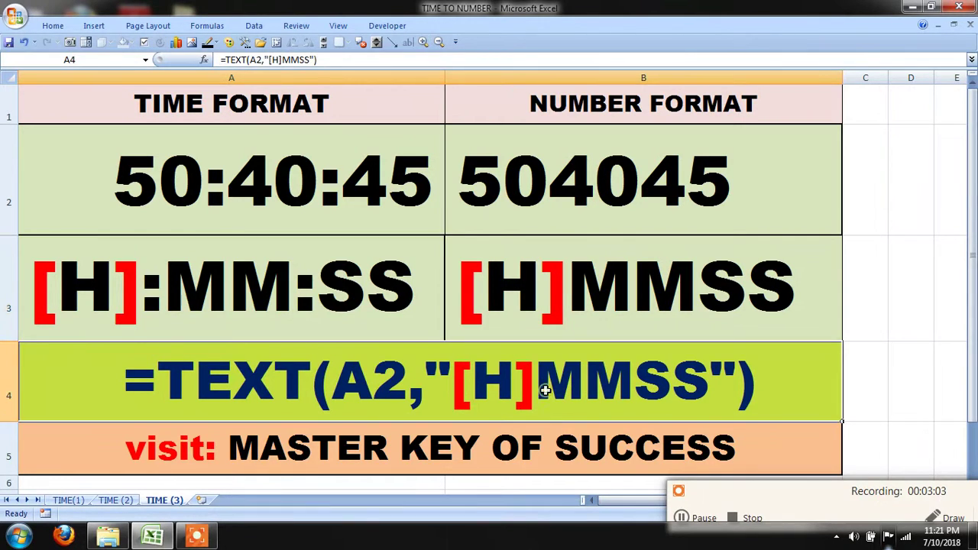
{"action": "left_click", "coordinate": [581, 205]}
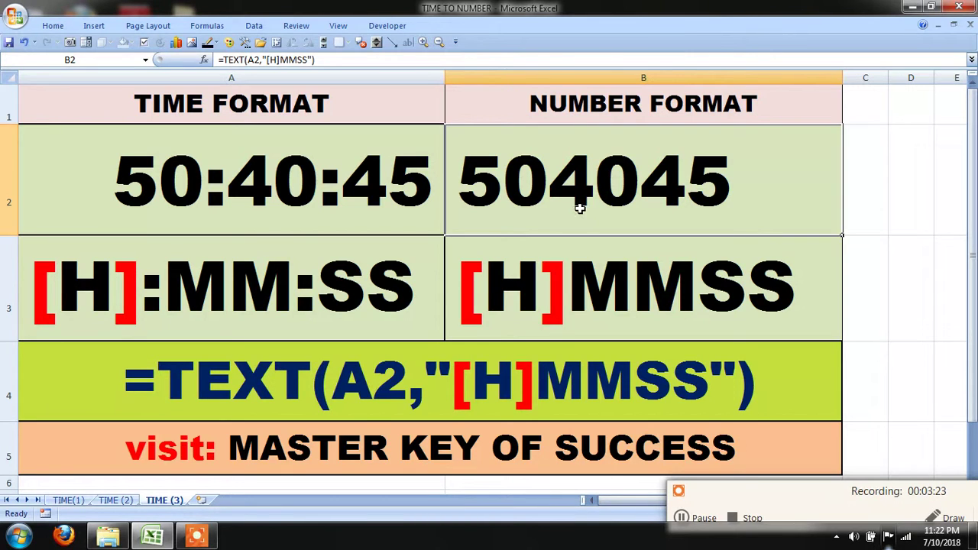
{"action": "left_click", "coordinate": [575, 401]}
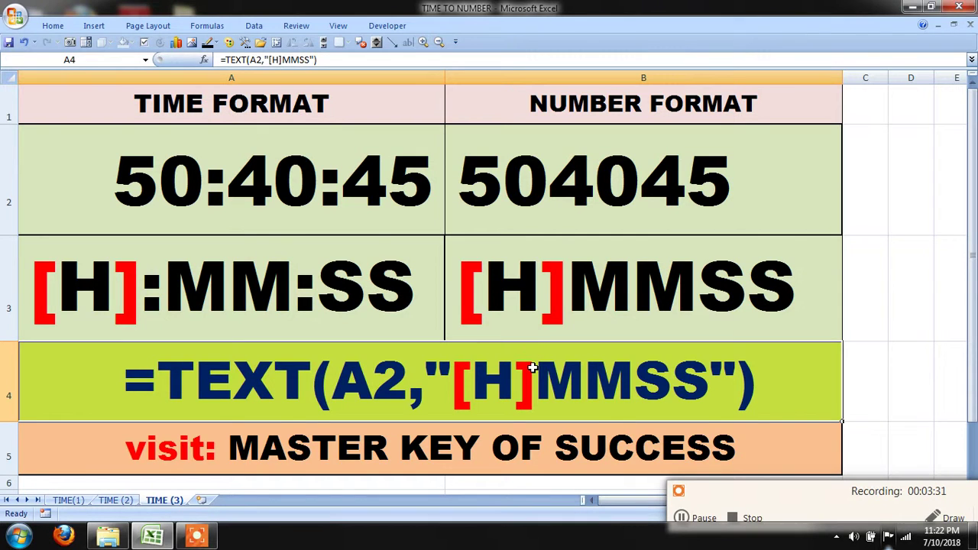
{"action": "left_click", "coordinate": [583, 186]}
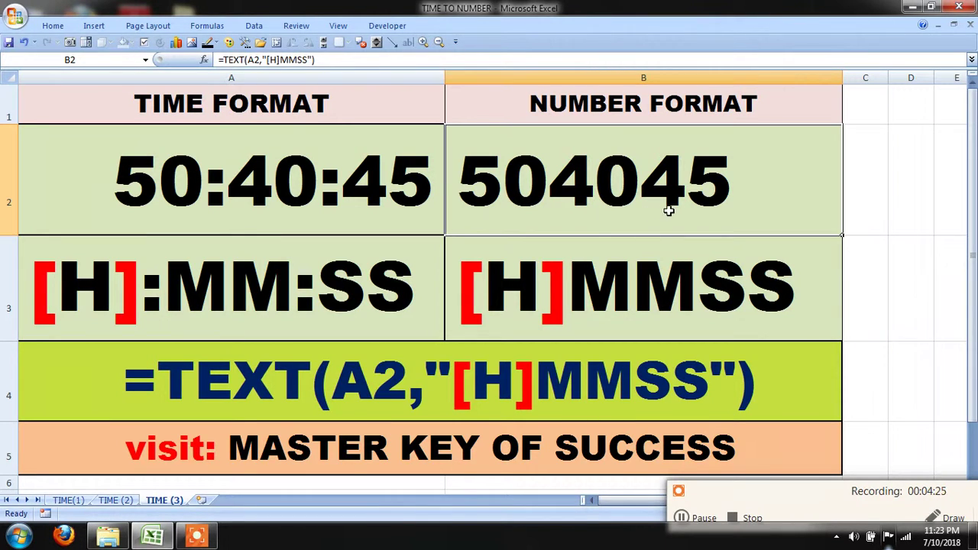
{"action": "left_click", "coordinate": [697, 520]}
{"action": "left_click", "coordinate": [698, 519]}
{"action": "left_click", "coordinate": [697, 519]}
{"action": "left_click", "coordinate": [698, 520]}
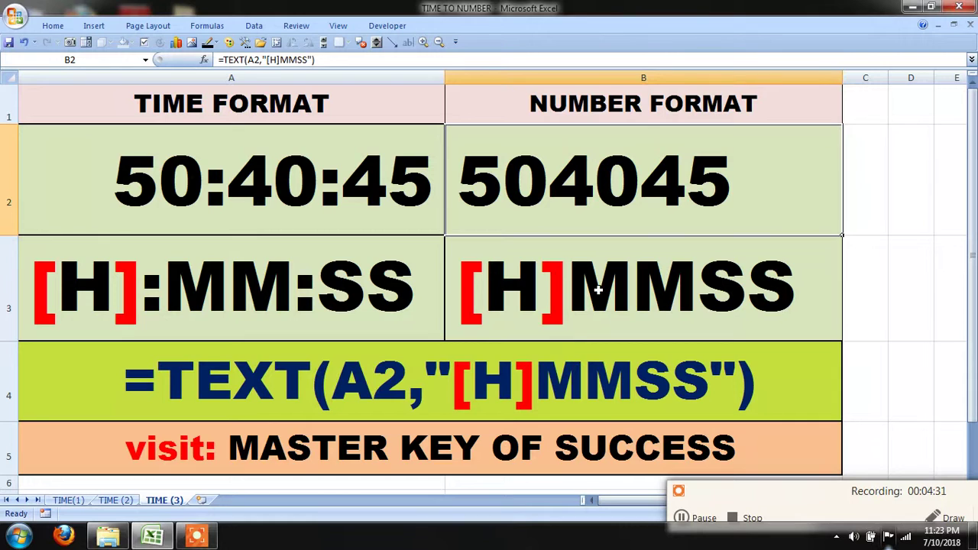